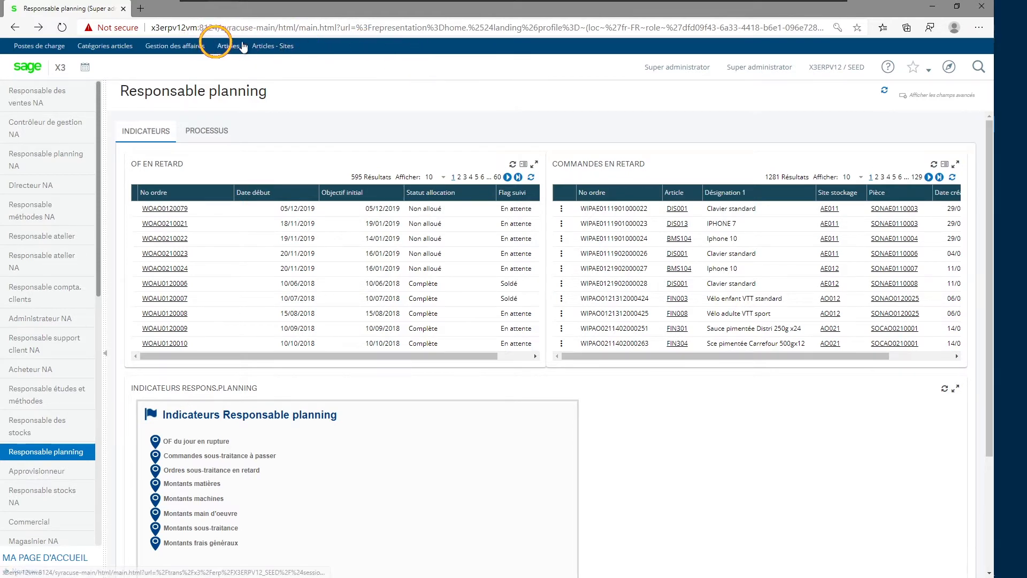
# Hide the favourites bar, then show it again.
pyautogui.click(930, 70)
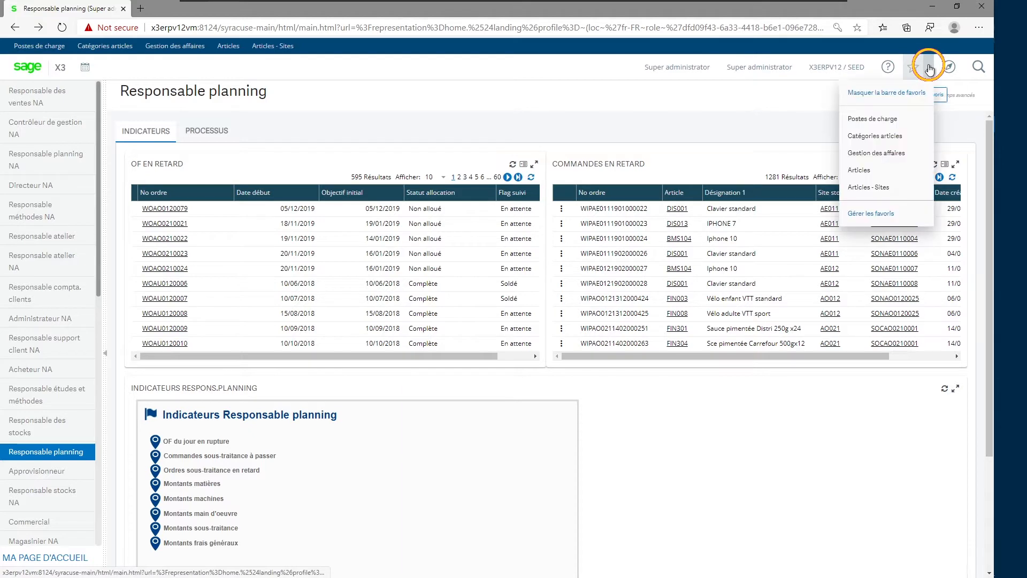
pyautogui.click(888, 95)
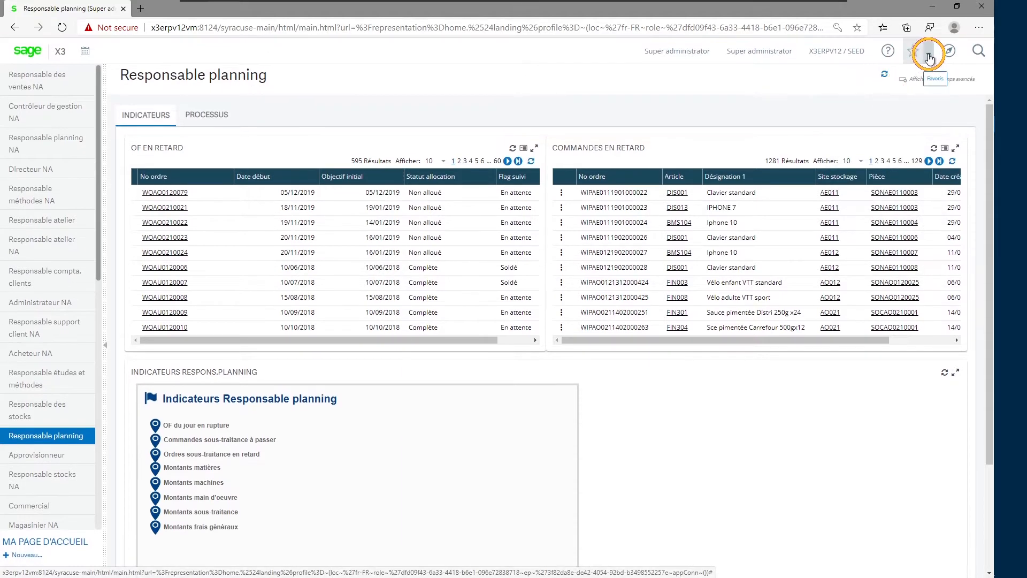
pyautogui.click(928, 53)
pyautogui.click(879, 83)
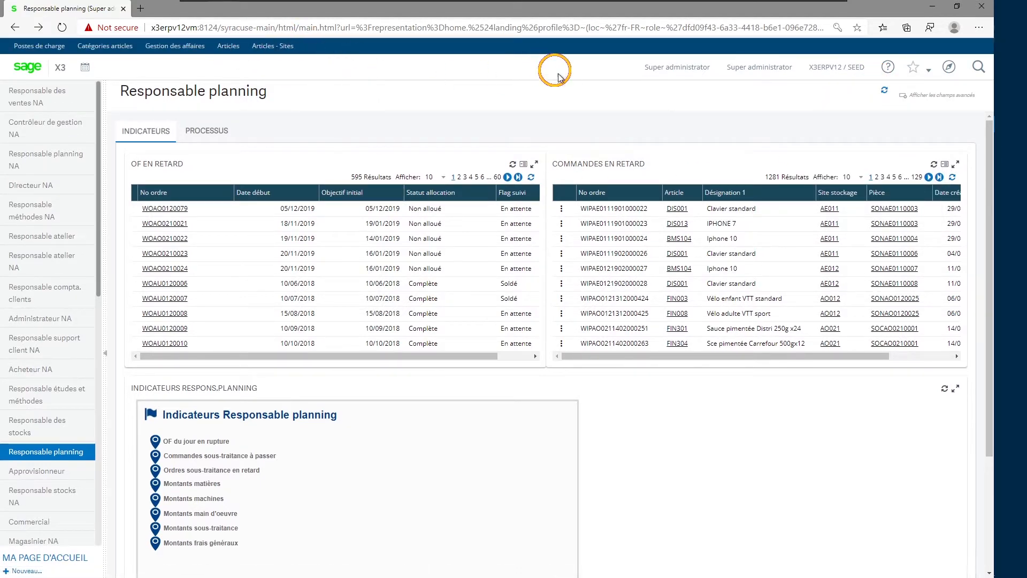
# Open the navigation menu, collapse all of its sections and look through the main headings.
pyautogui.click(948, 70)
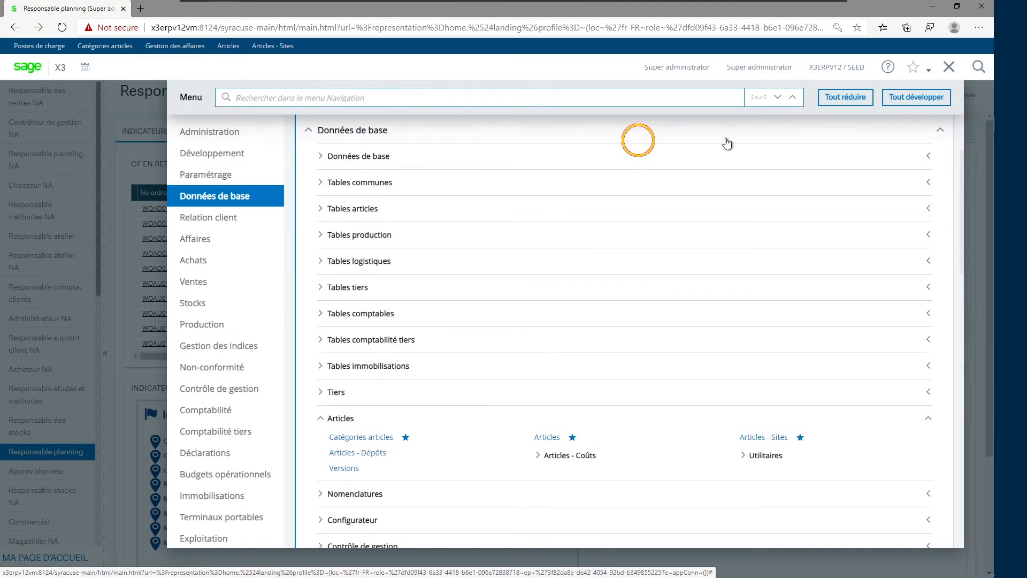
pyautogui.click(844, 100)
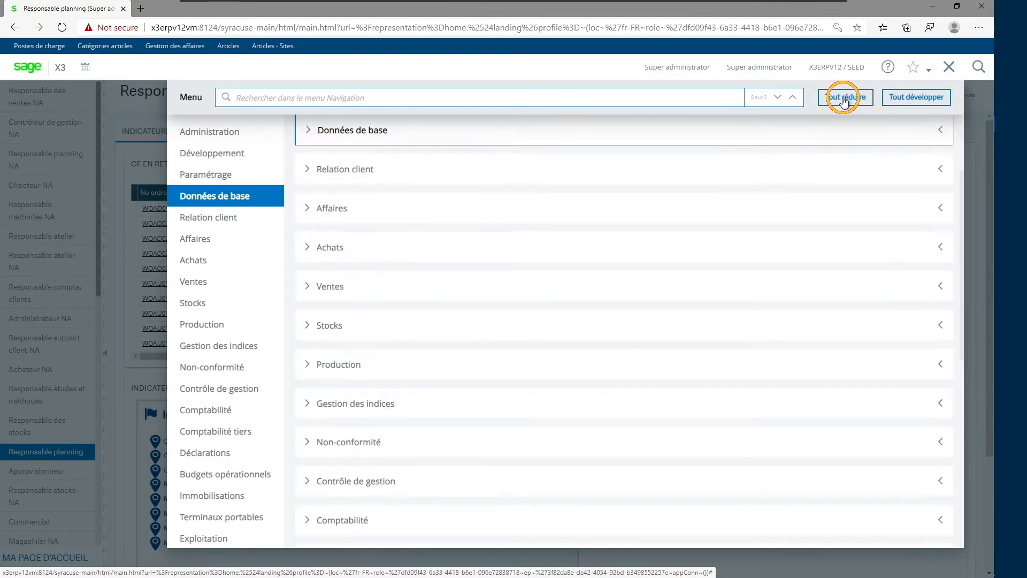
pyautogui.scroll(2, 518, 229)
pyautogui.scroll(-5, 519, 230)
pyautogui.scroll(-4, 519, 231)
pyautogui.scroll(-1, 519, 230)
pyautogui.scroll(10, 519, 230)
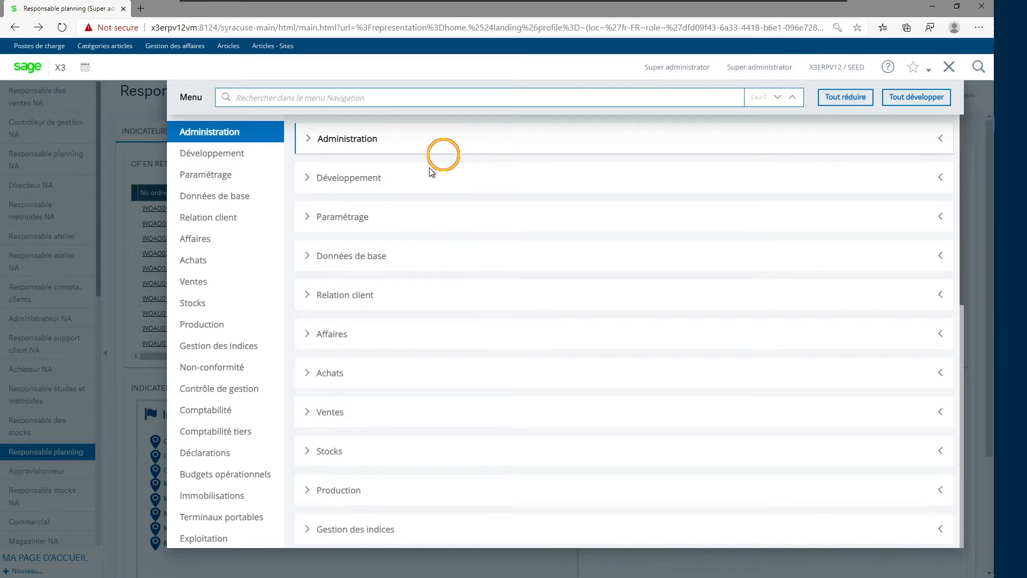
# Open the Articles - Sites function from the Articles group under Données de base.
pyautogui.click(332, 261)
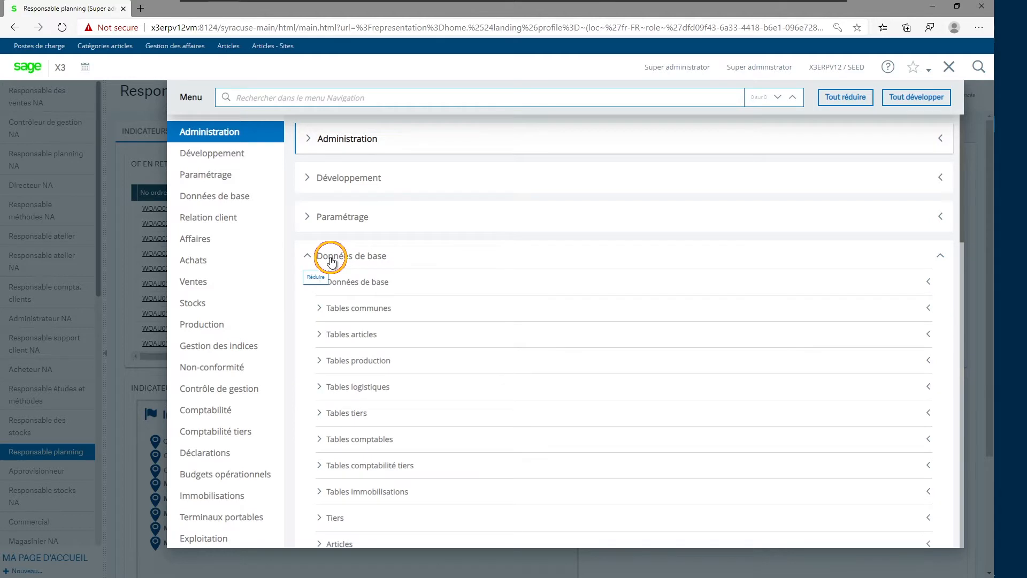
pyautogui.scroll(-1, 454, 262)
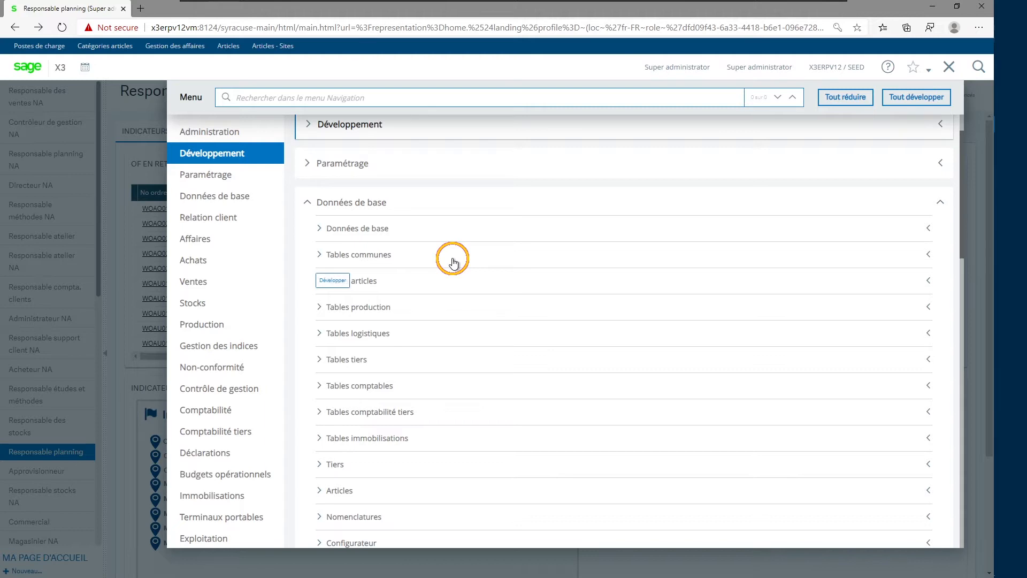
pyautogui.scroll(-2, 453, 262)
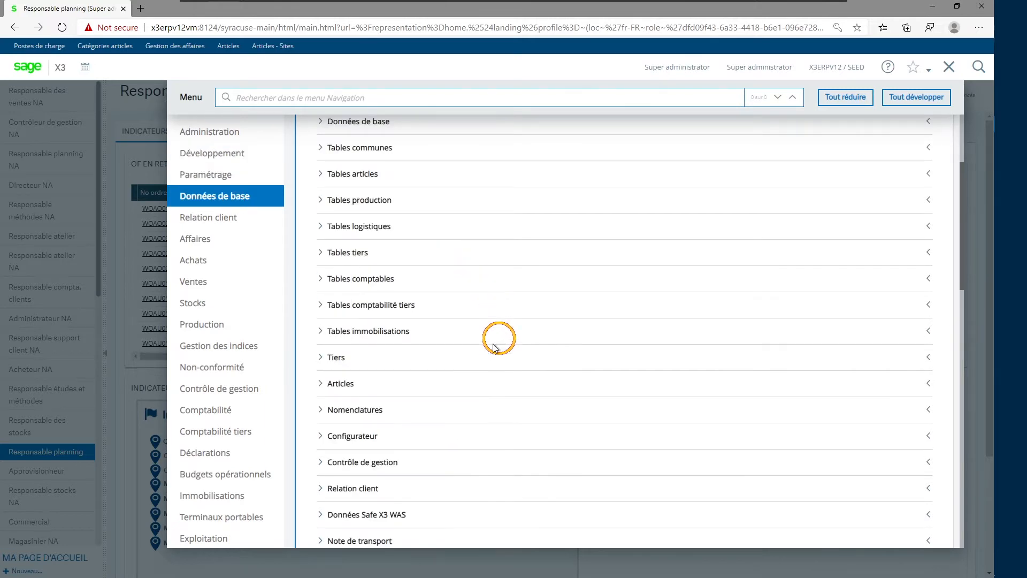
pyautogui.click(341, 384)
pyautogui.scroll(-1, 519, 310)
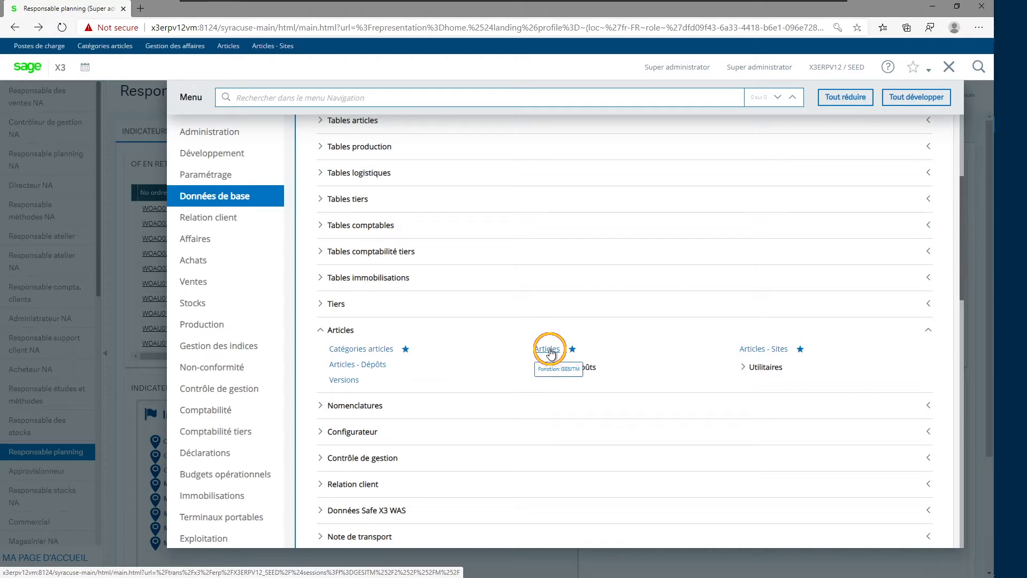
pyautogui.click(768, 350)
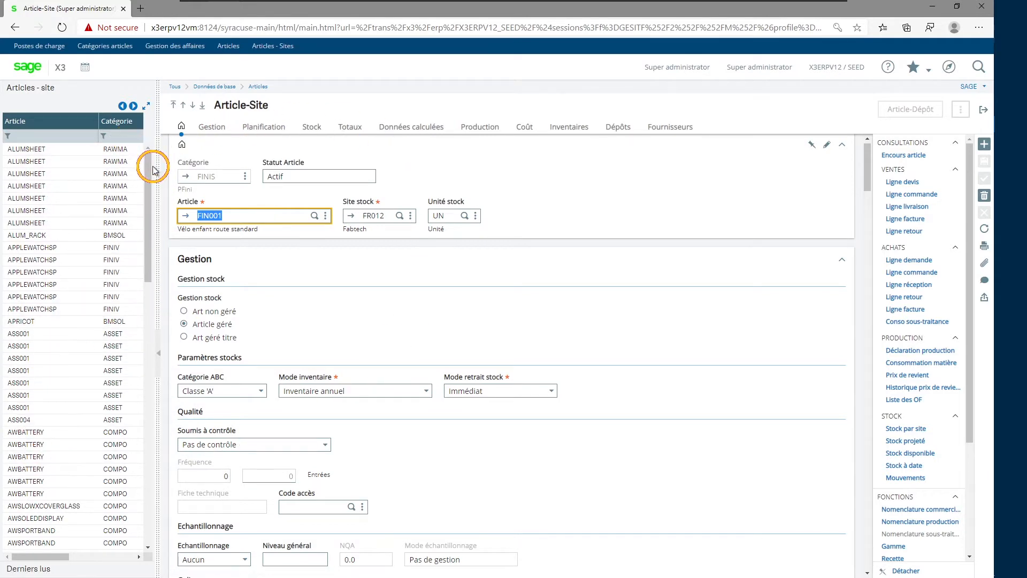
# Load article FIN001 for site FR012 from the last-read records, widening the record list to read it and narrowing it again.
pyautogui.moveTo(155, 165); pyautogui.dragTo(304, 177)
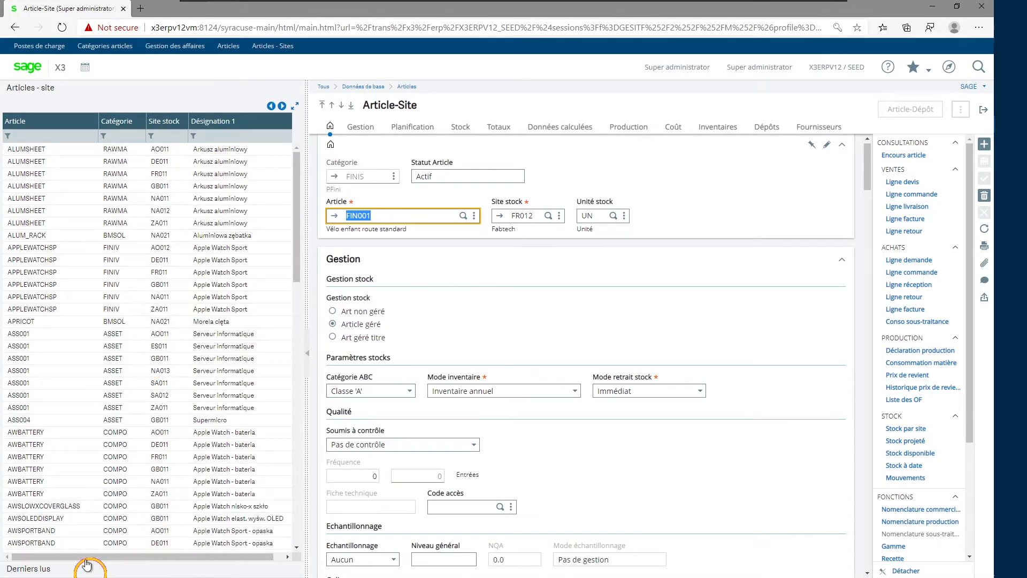
pyautogui.click(30, 571)
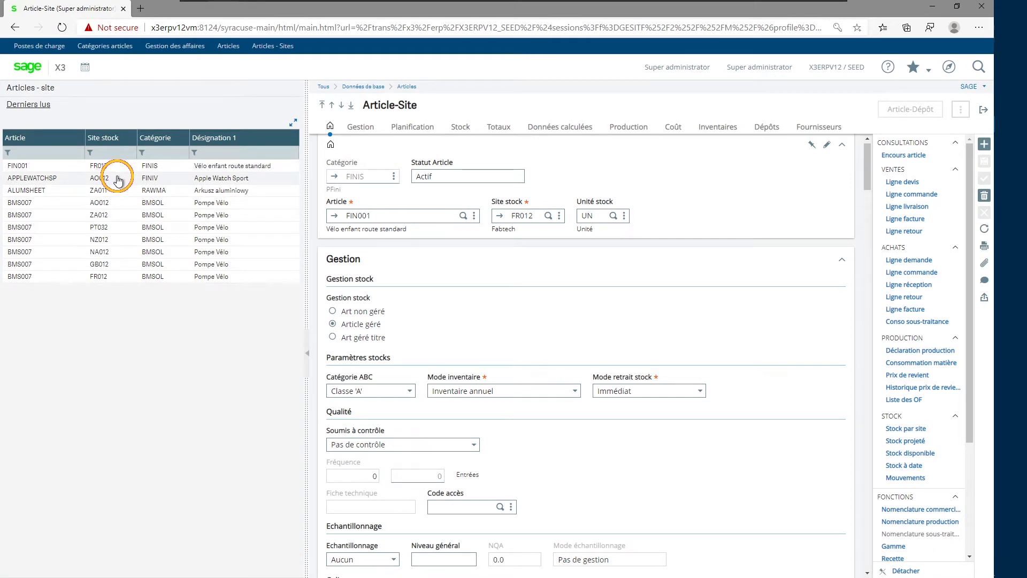
pyautogui.click(119, 167)
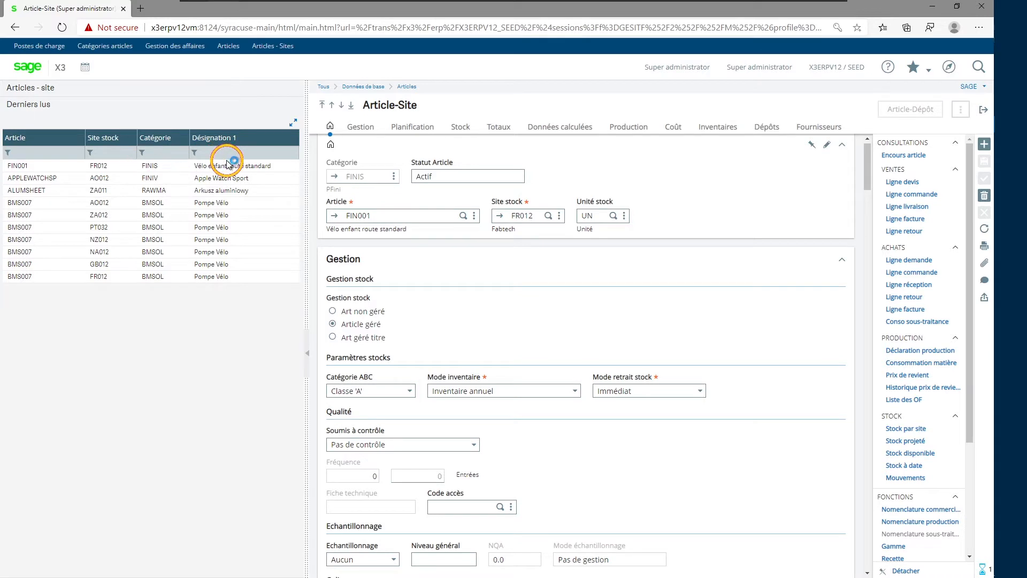
pyautogui.moveTo(307, 183); pyautogui.dragTo(150, 188)
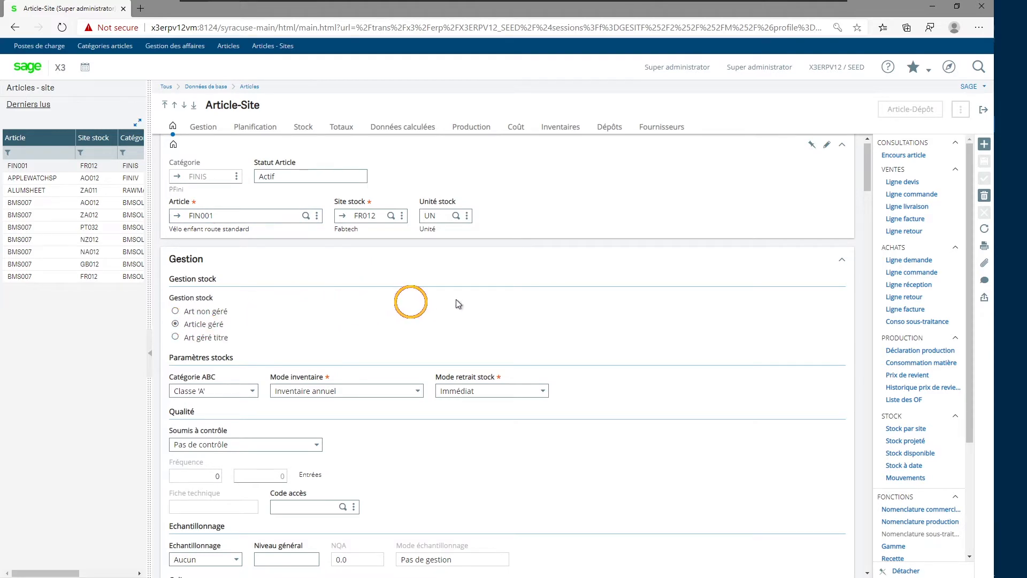
# Look through the sections of the Article-Site record and go to its Planification section.
pyautogui.scroll(-3, 589, 297)
pyautogui.scroll(-3, 415, 288)
pyautogui.scroll(-12, 428, 267)
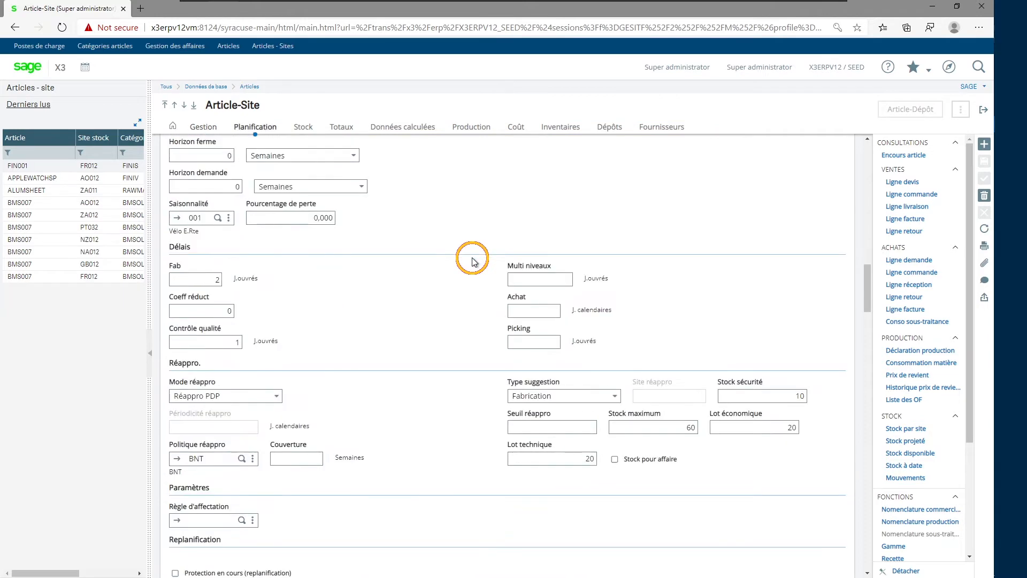
pyautogui.scroll(-6, 470, 268)
pyautogui.scroll(-8, 468, 274)
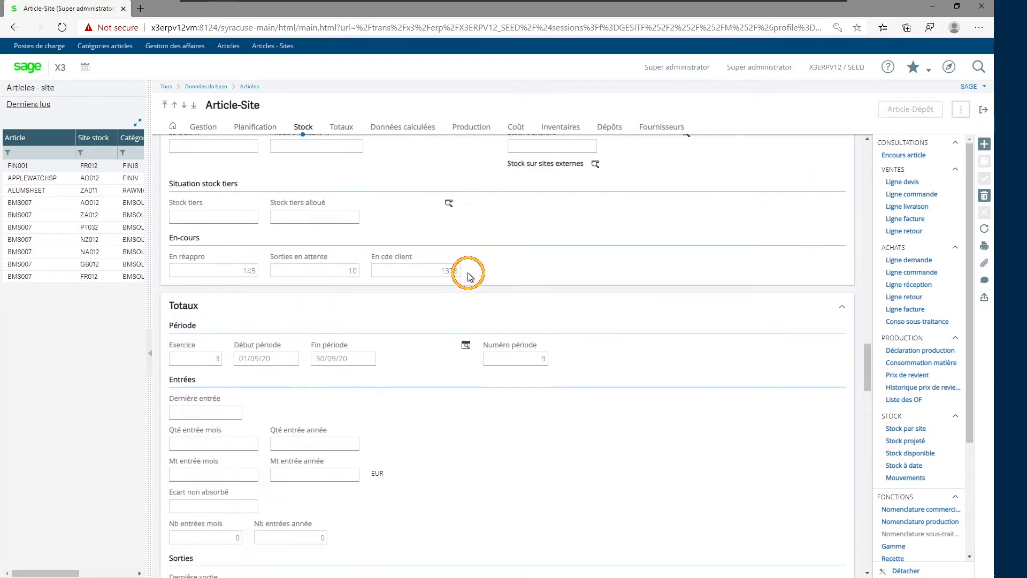
pyautogui.click(249, 129)
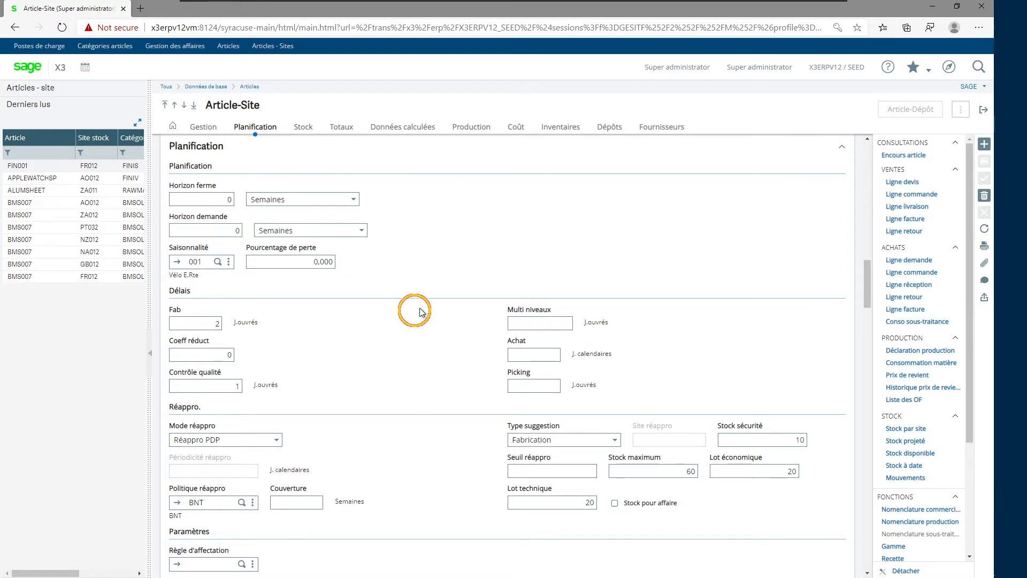
pyautogui.scroll(-1, 417, 311)
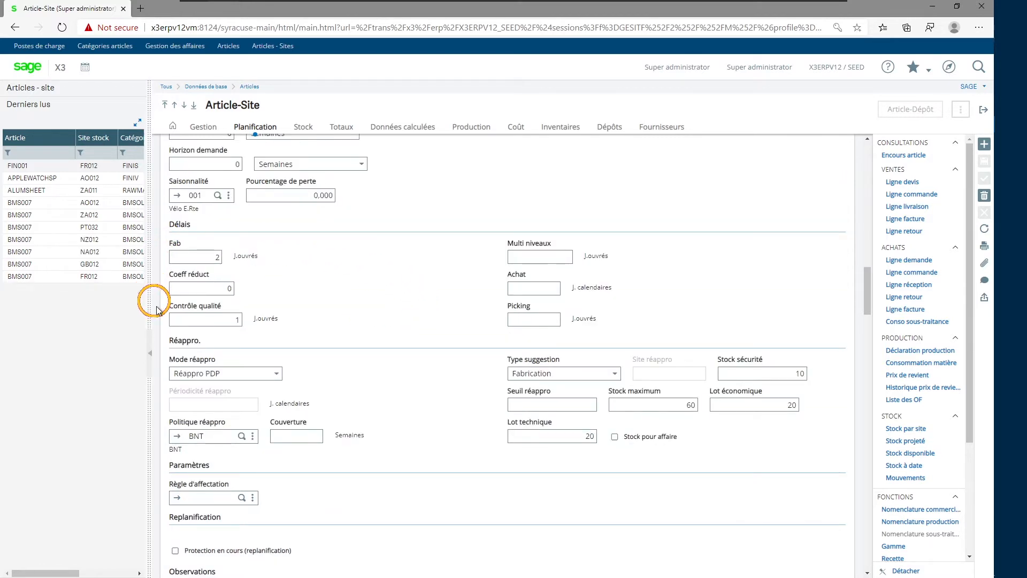
# Examine the Fab, Achat, Multi niveaux and Picking lead times, the Mode réappro options, the Seuil réappro and the Stock sécurité.
pyautogui.write('1')
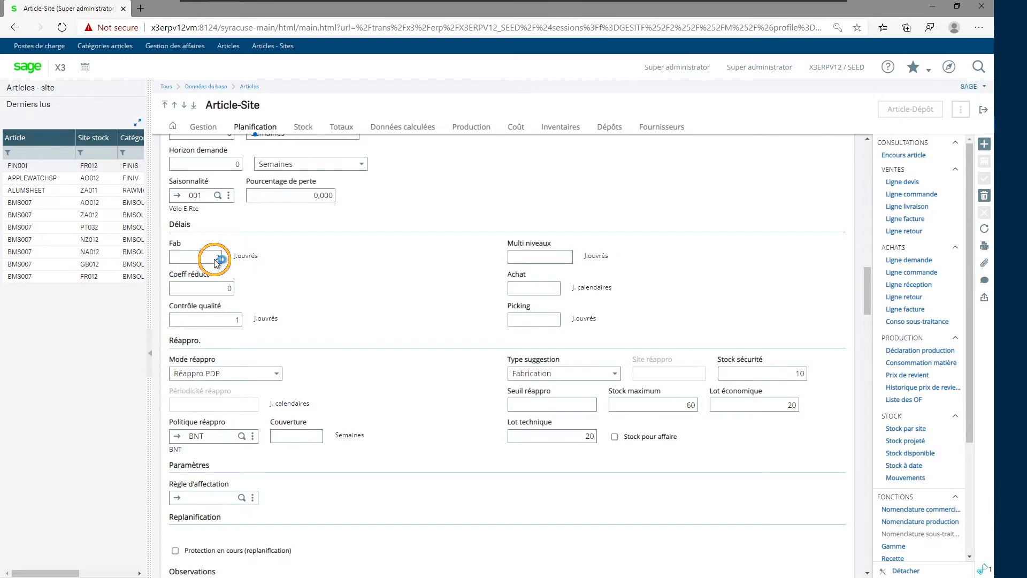
pyautogui.click(216, 261)
pyautogui.click(514, 289)
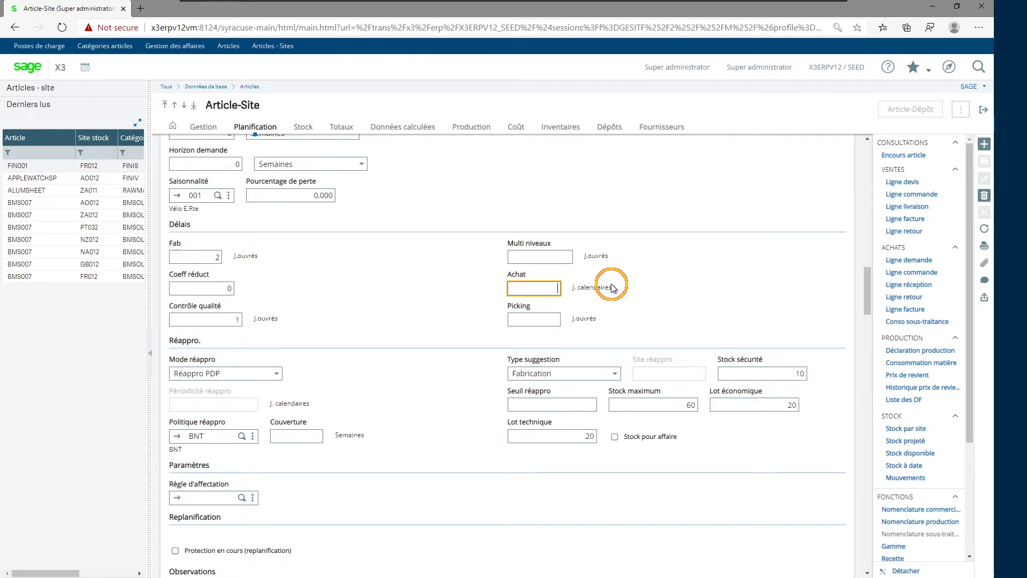
pyautogui.click(564, 257)
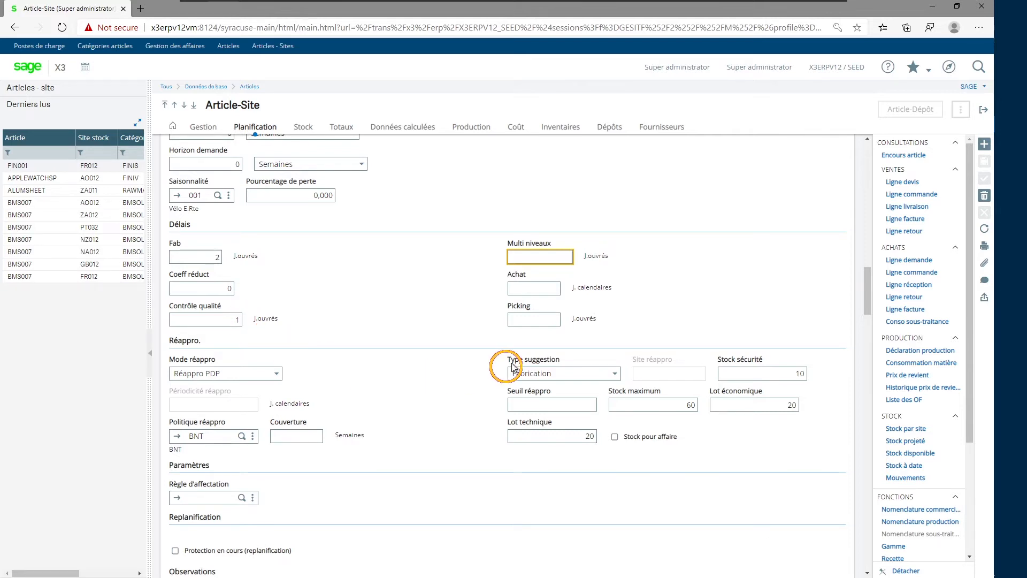
pyautogui.click(527, 319)
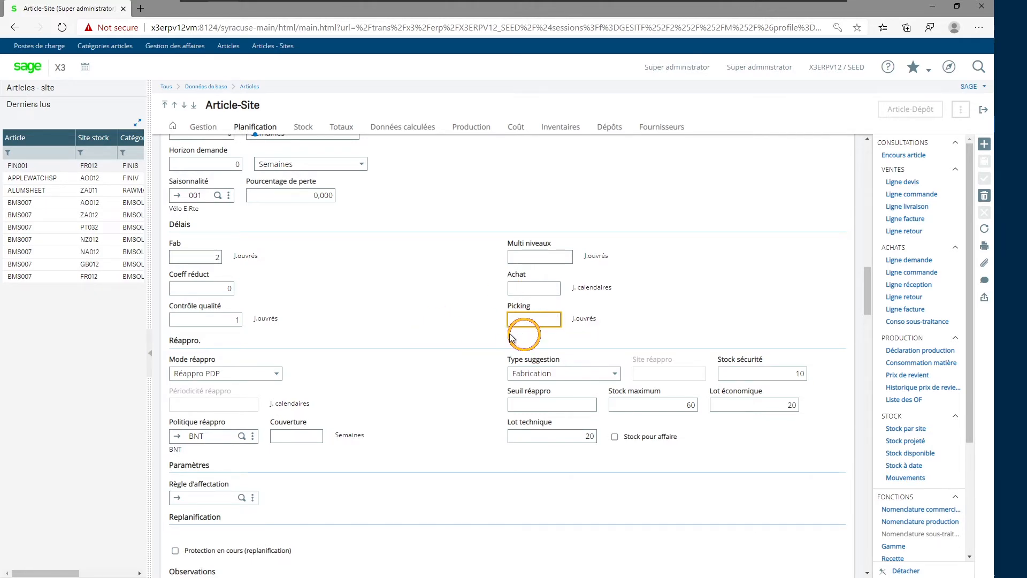
pyautogui.click(276, 372)
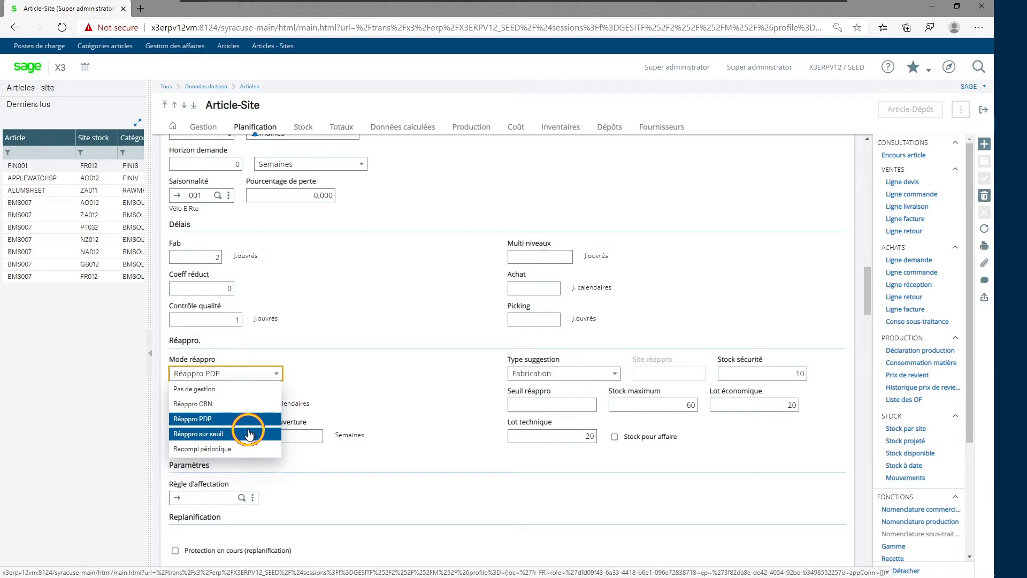
pyautogui.click(522, 402)
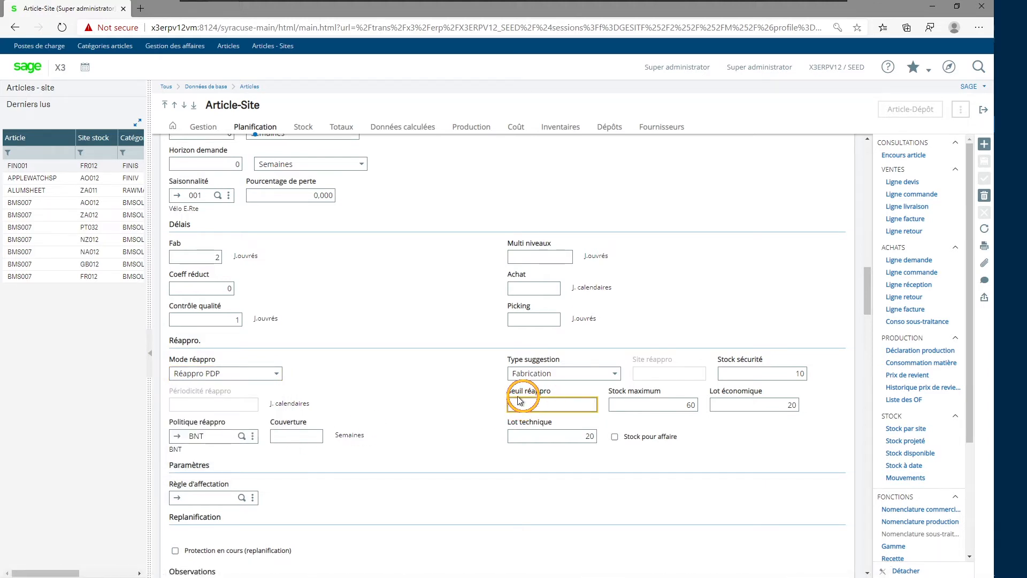
pyautogui.click(762, 373)
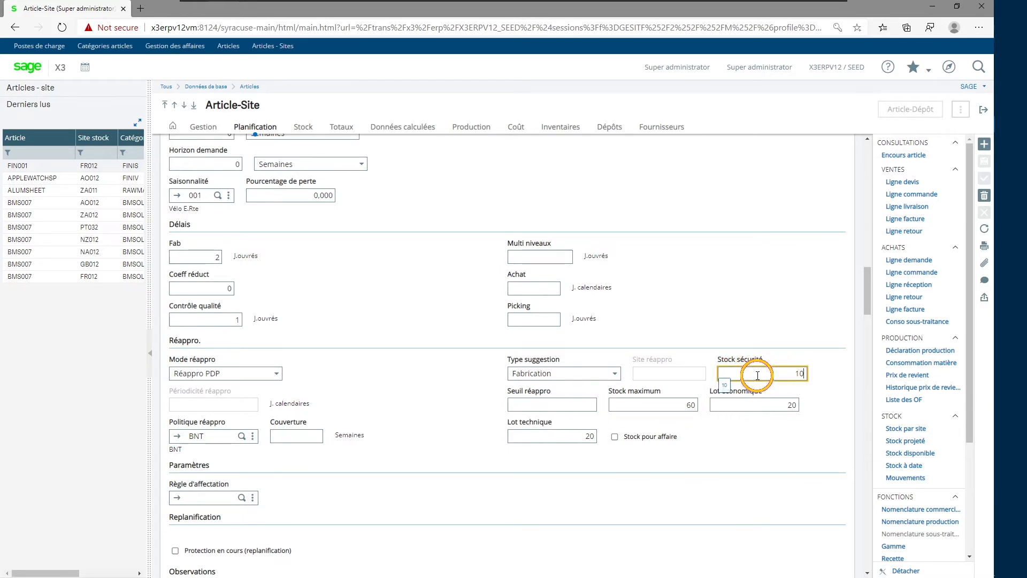
pyautogui.click(544, 405)
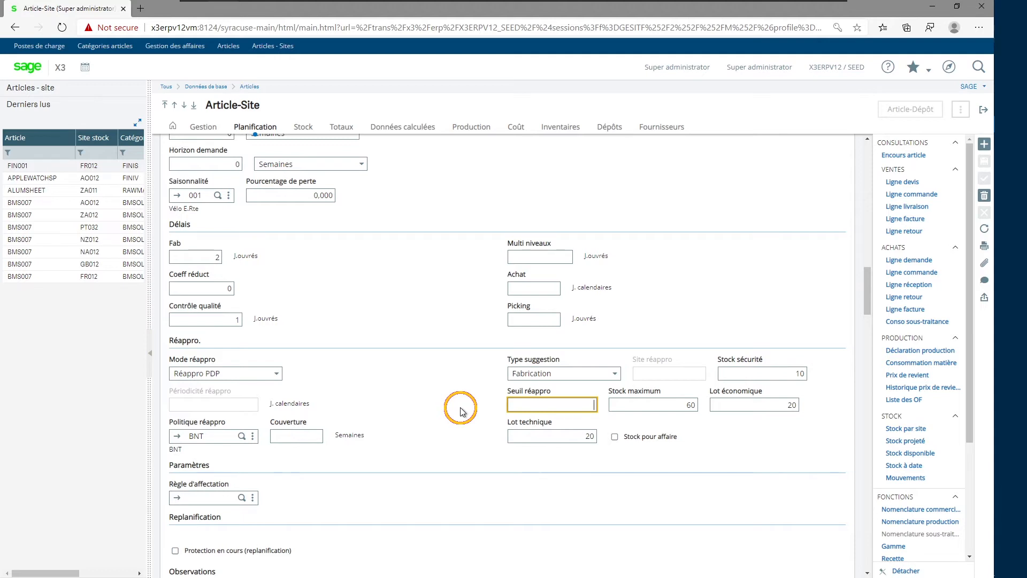
# Set the Mode réappro to Réappro CBN and check the Lot technique and Lot économique fields.
pyautogui.click(276, 374)
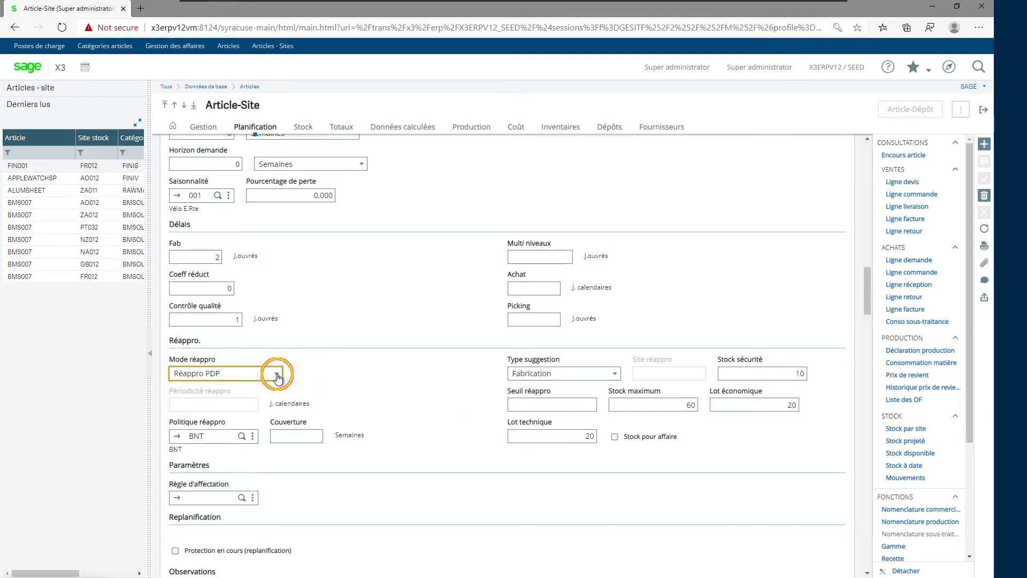
pyautogui.click(224, 403)
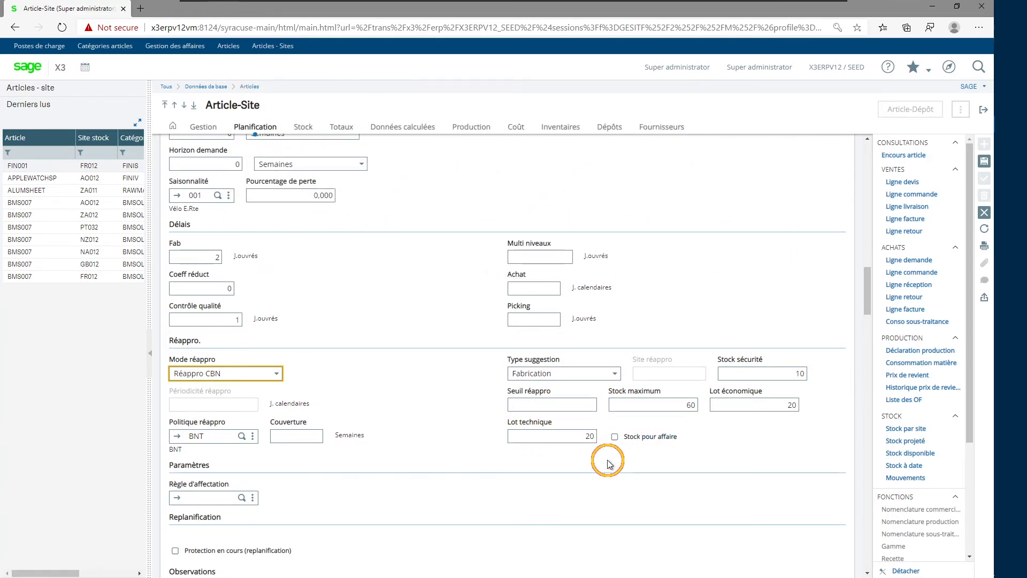
pyautogui.click(586, 437)
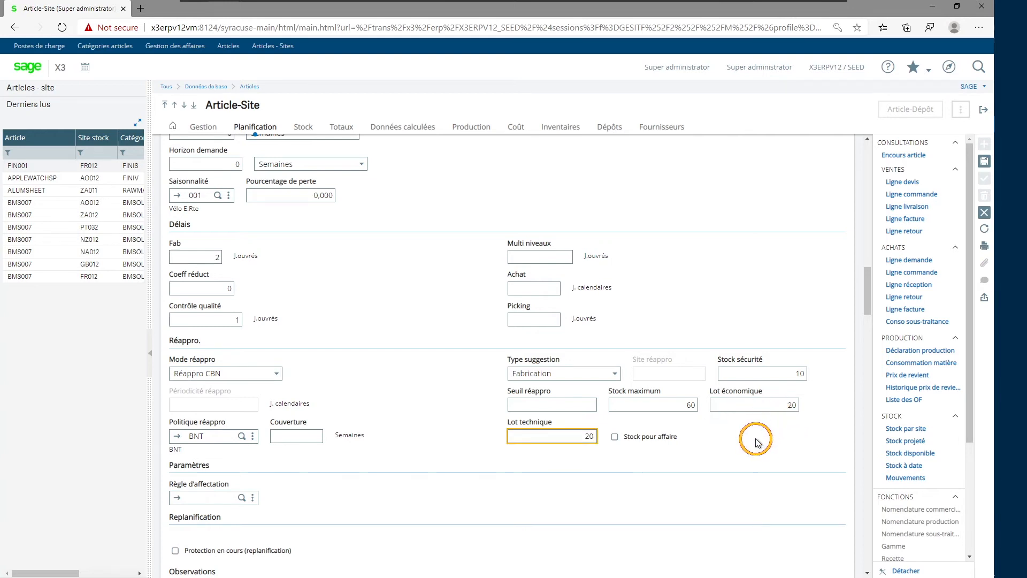
pyautogui.click(751, 407)
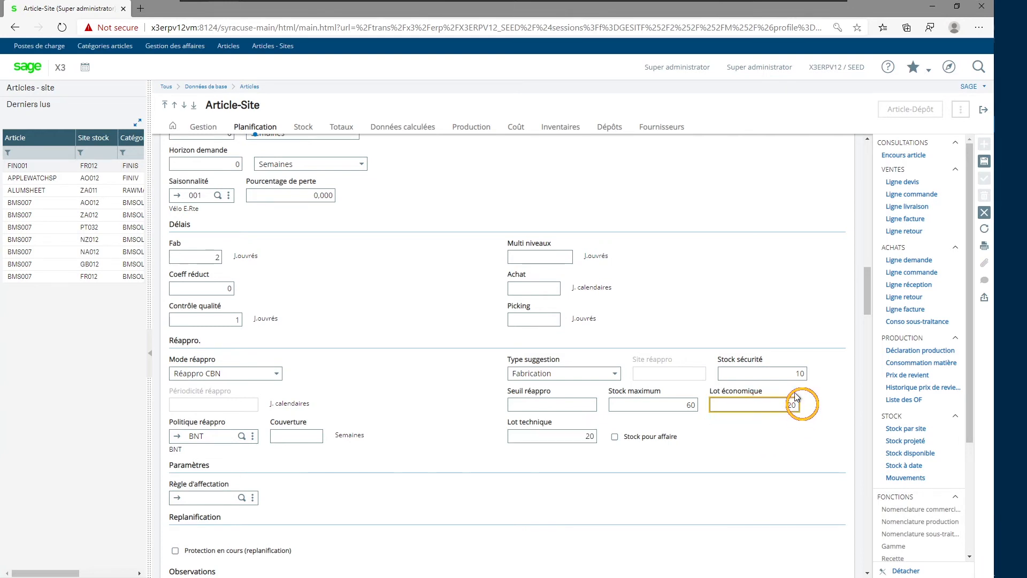
pyautogui.click(567, 438)
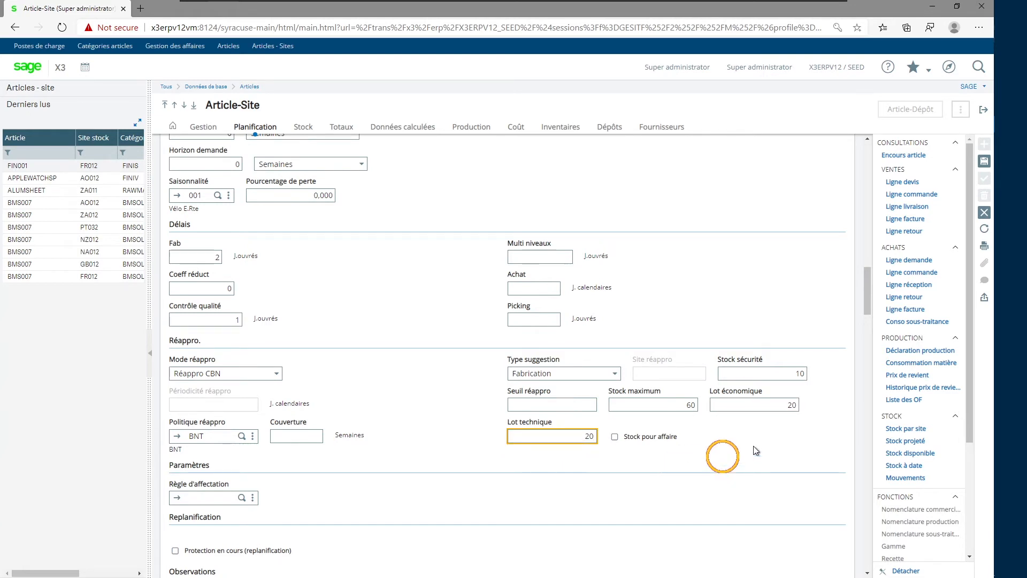
# Set the Lot économique to 18 and dismiss the resulting dialog.
pyautogui.click(776, 407)
pyautogui.press('BackSpace')
pyautogui.press('BackSpace')
pyautogui.write('18')
pyautogui.press('Tab')
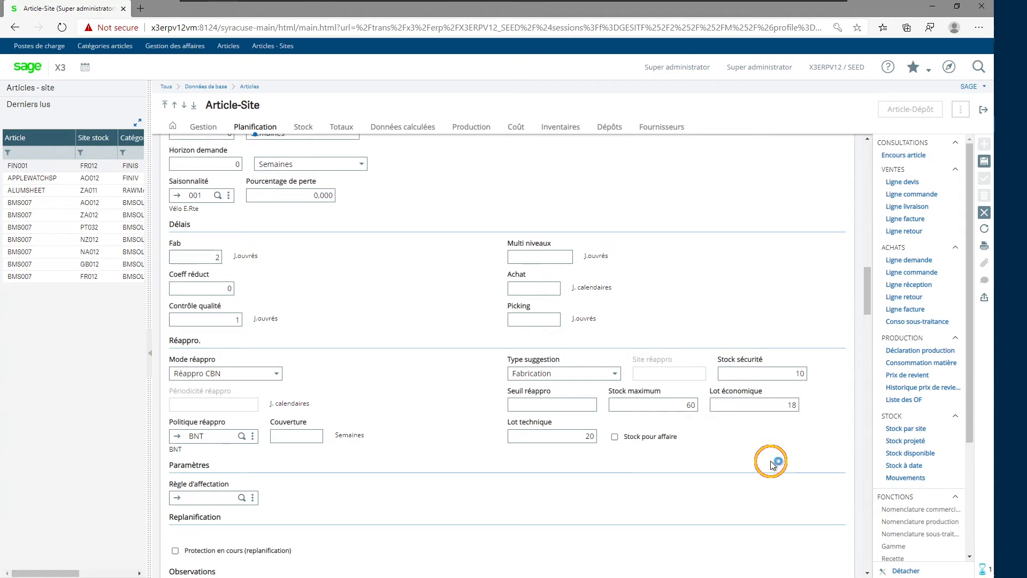
pyautogui.click(771, 463)
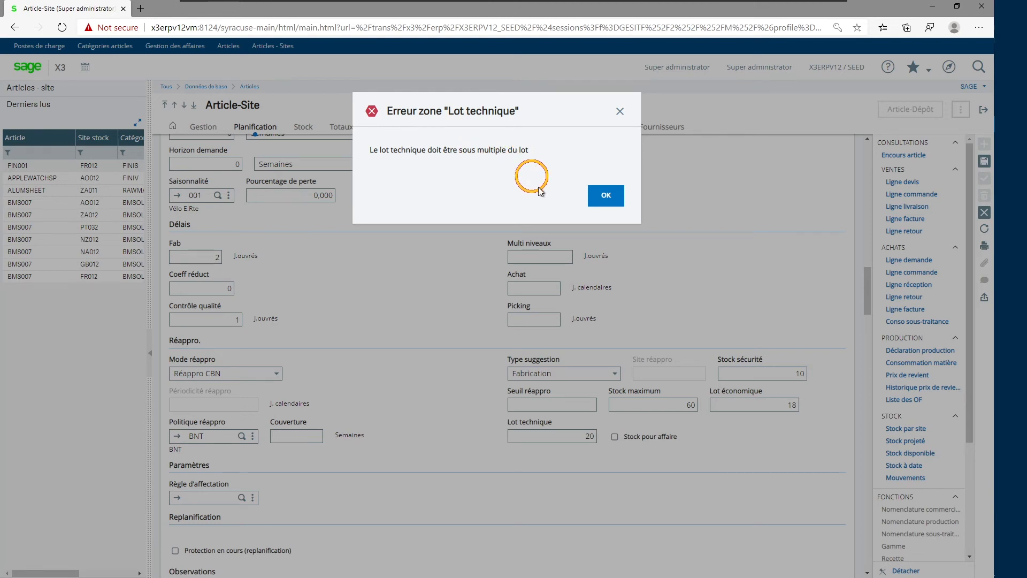
pyautogui.click(605, 196)
# Set the Lot économique to 40 and check the Lot technique and Stock maximum fields.
pyautogui.click(790, 404)
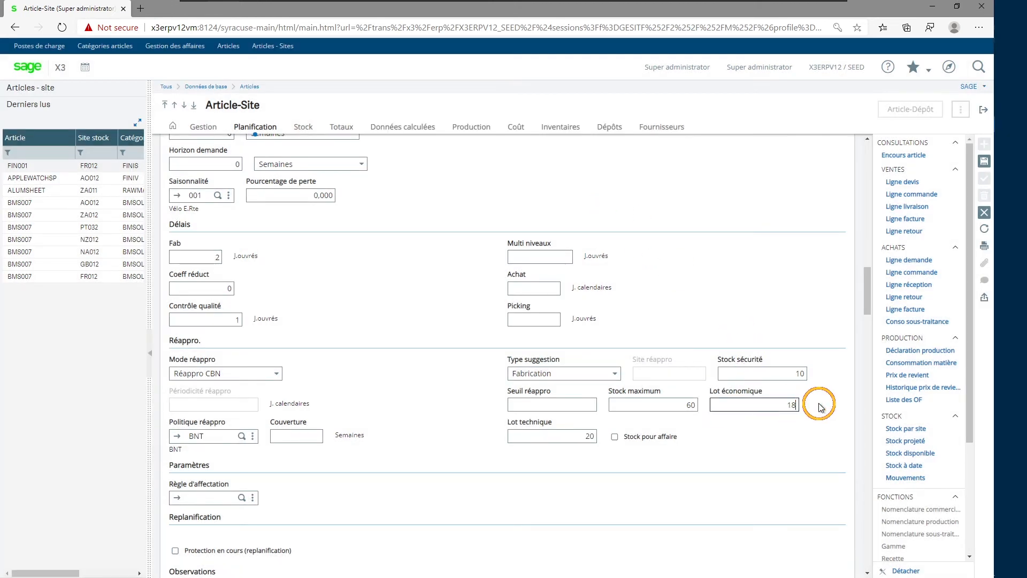
pyautogui.press('BackSpace')
pyautogui.press('BackSpace')
pyautogui.write('40')
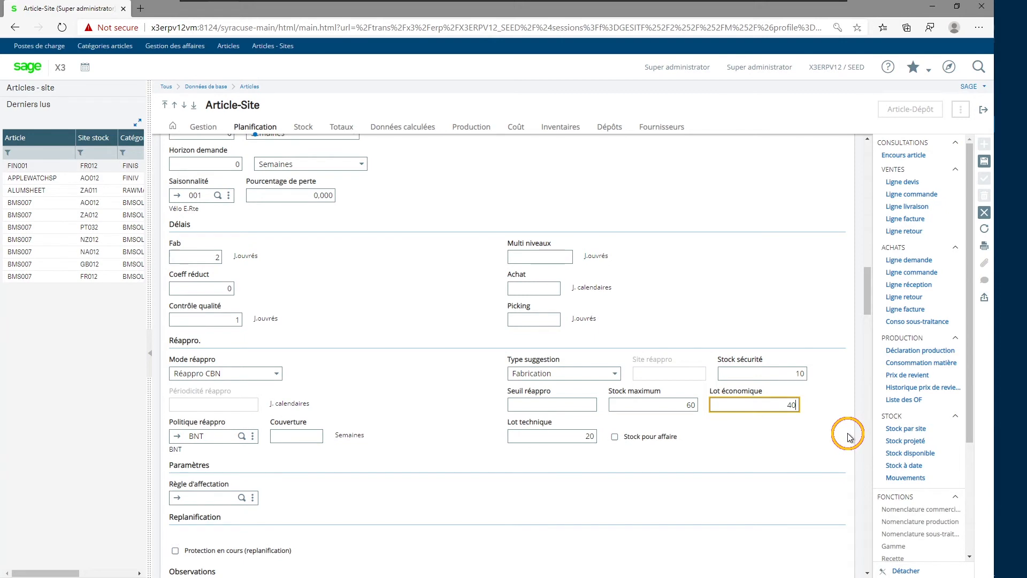
pyautogui.click(848, 436)
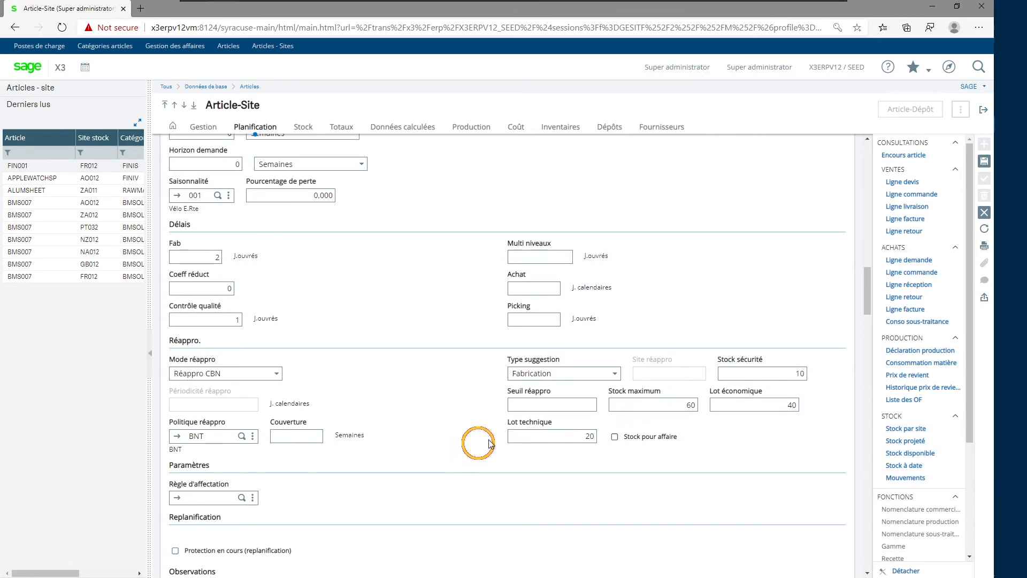
pyautogui.click(587, 437)
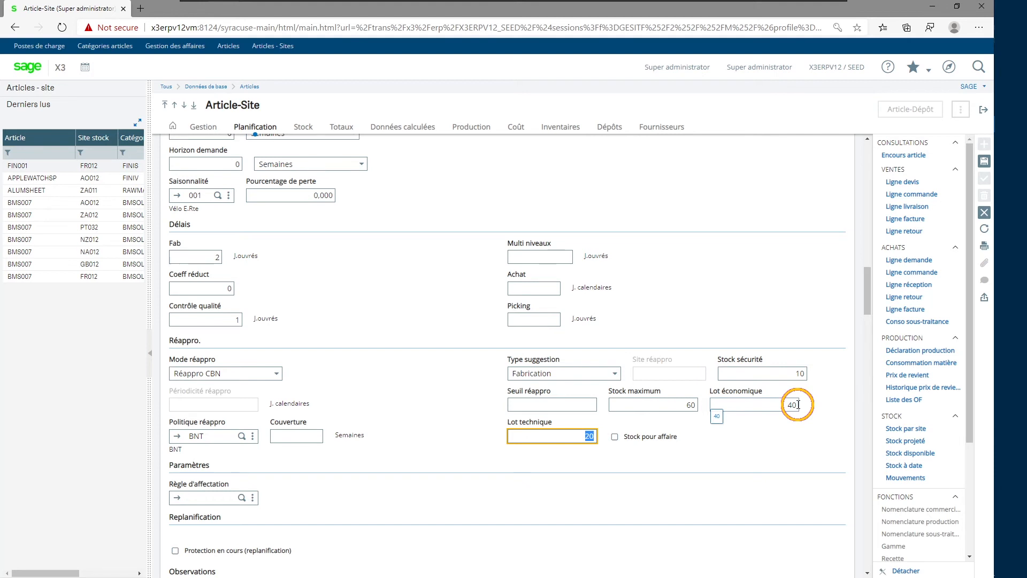
pyautogui.click(695, 405)
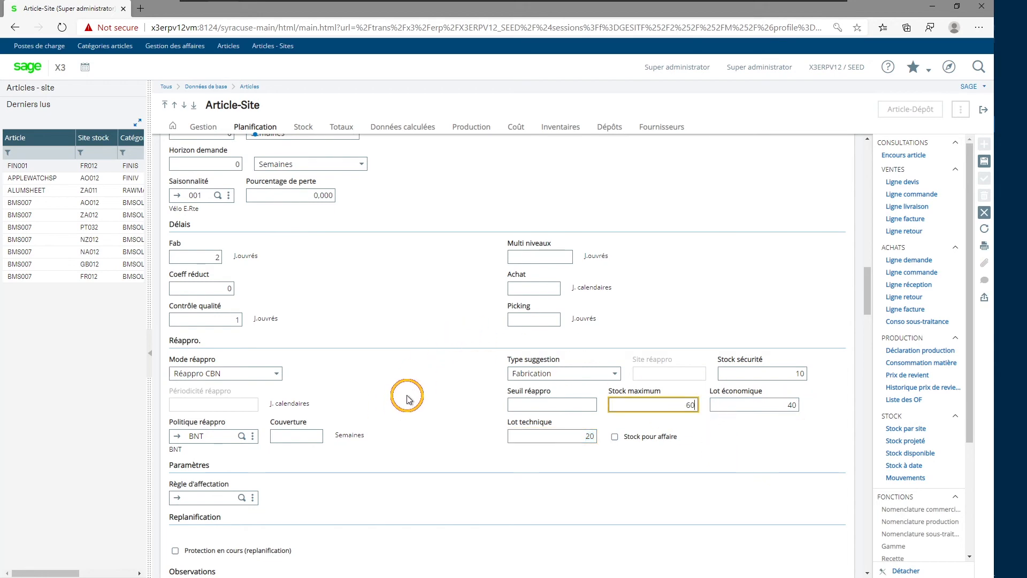
# Go to the Production section of the Article-Site record and examine the Fab, Coût and RCCP routing fields under Gammes.
pyautogui.scroll(-1, 407, 398)
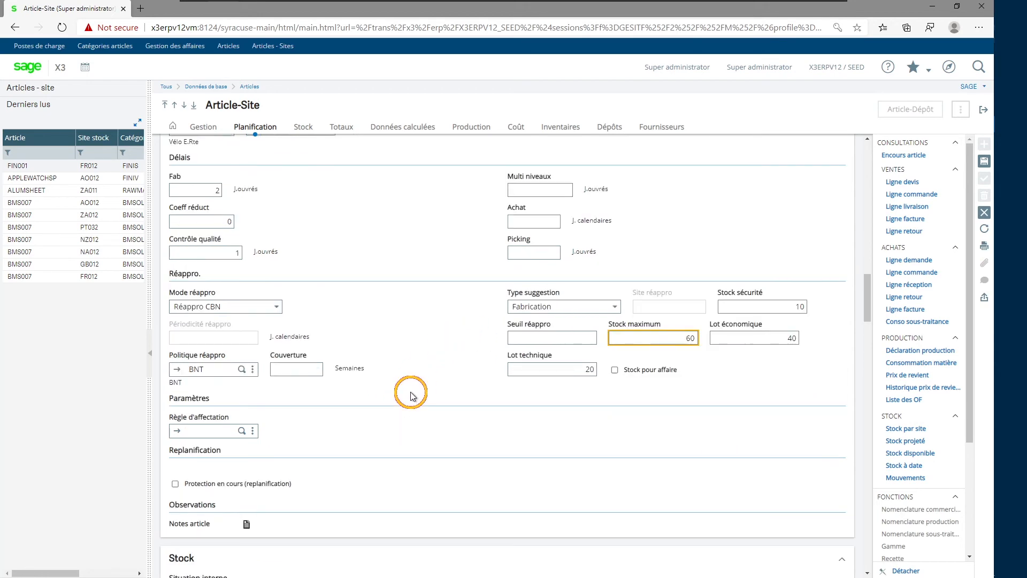
pyautogui.click(460, 129)
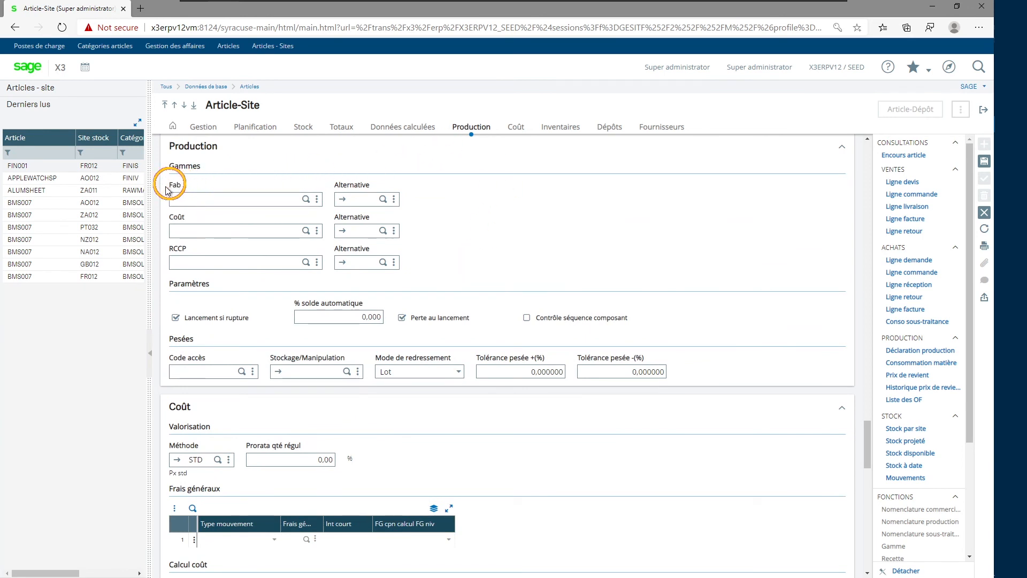
pyautogui.click(247, 201)
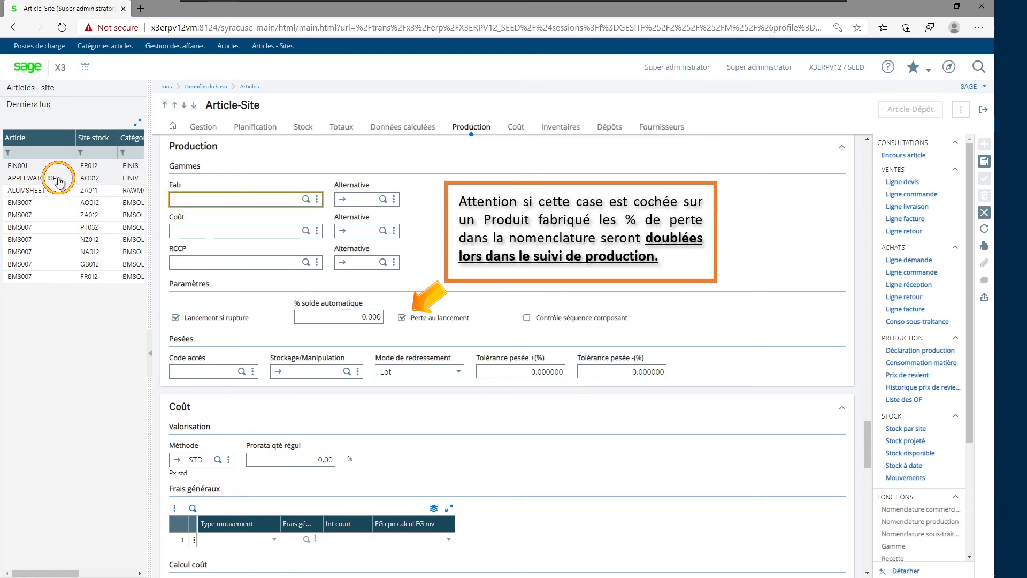
pyautogui.click(203, 231)
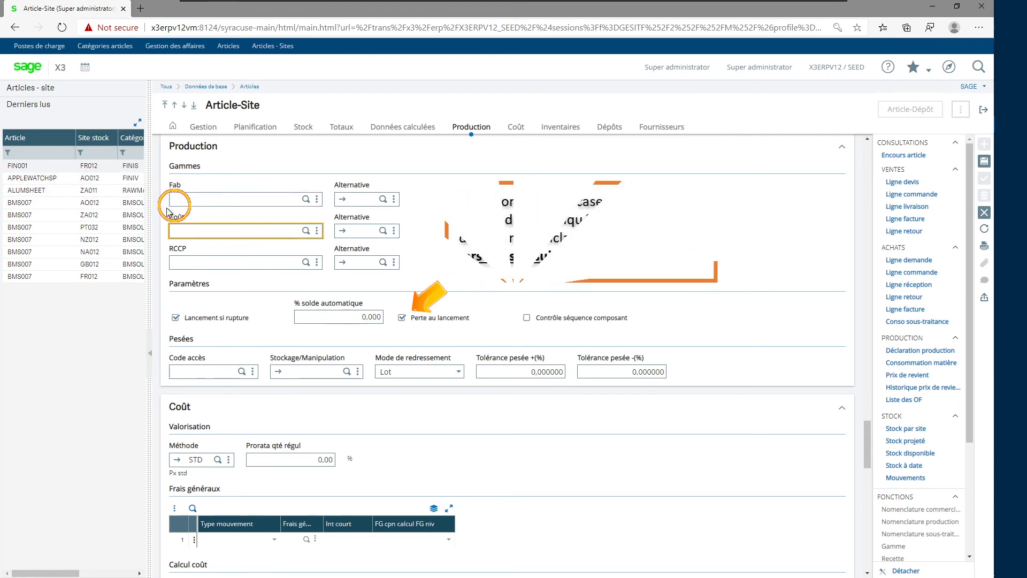
pyautogui.click(240, 197)
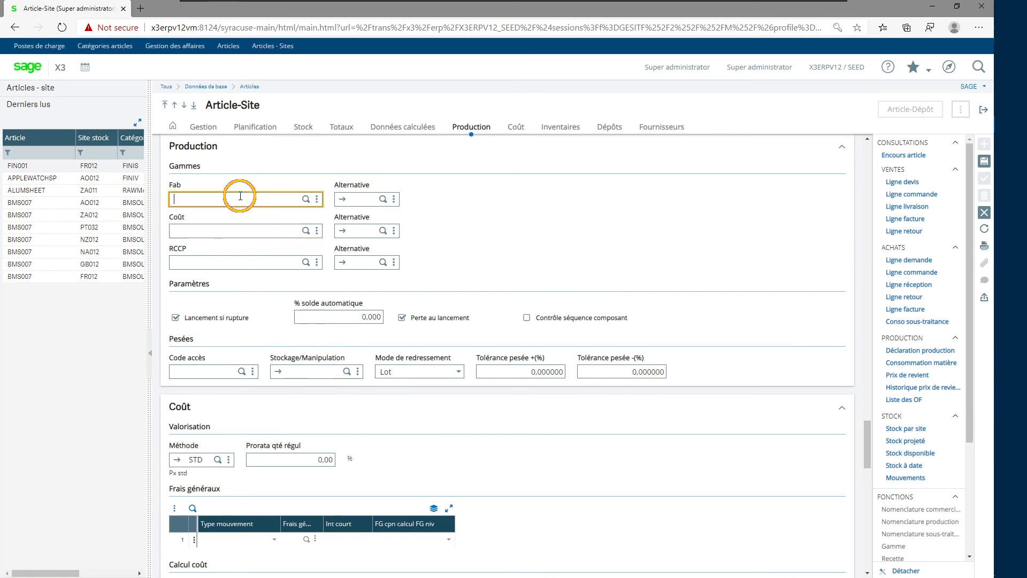
pyautogui.click(230, 232)
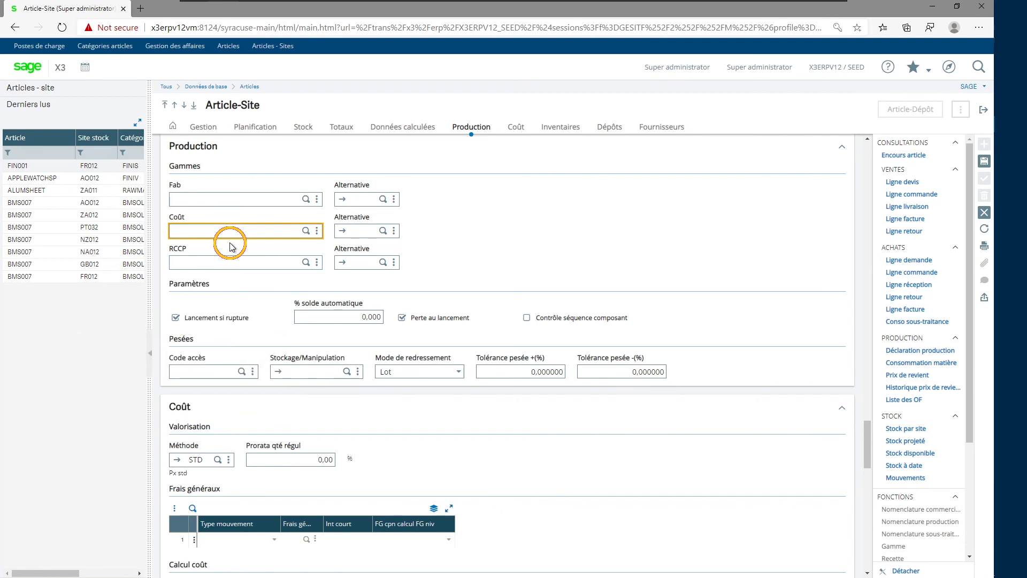
pyautogui.click(209, 263)
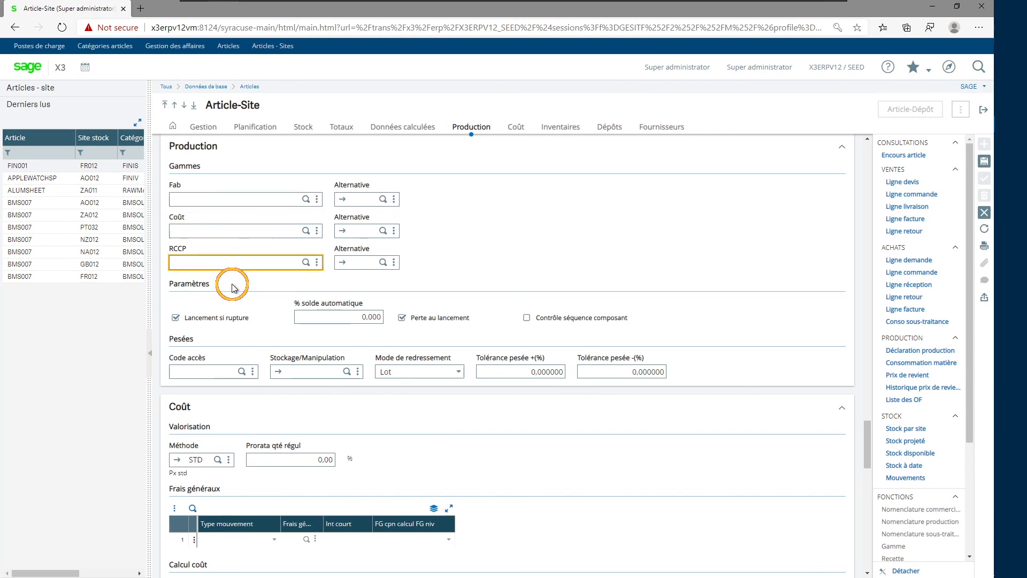